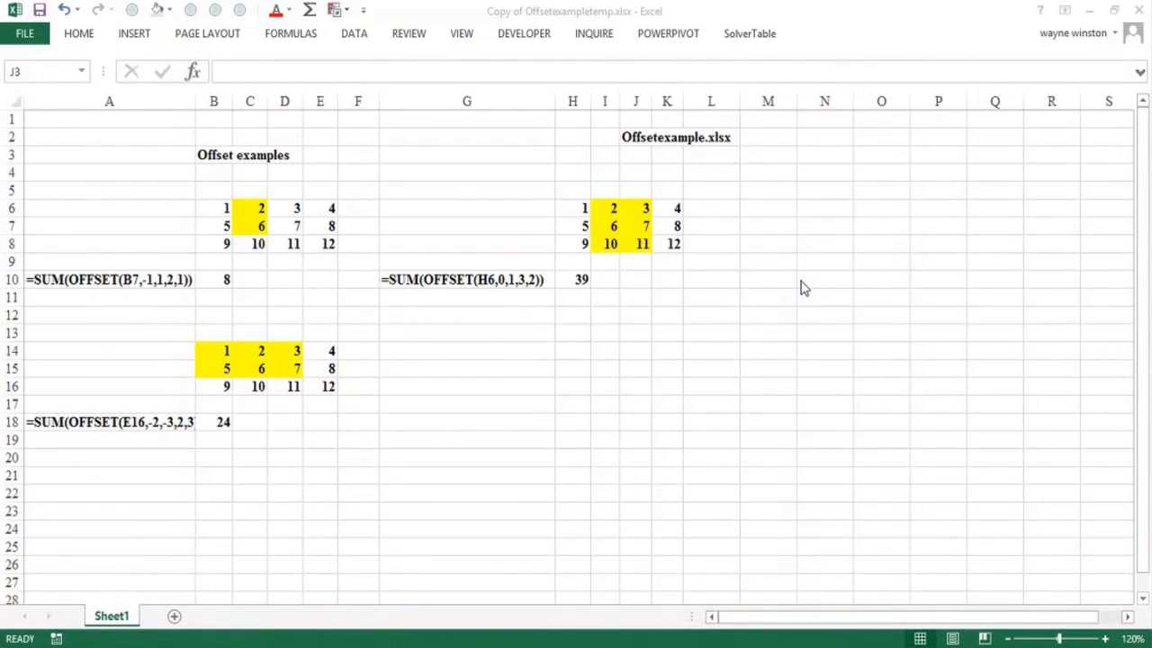
Change the file name label in cell J2 to Offsetexampletemp.xlsx.
left_click(710, 154)
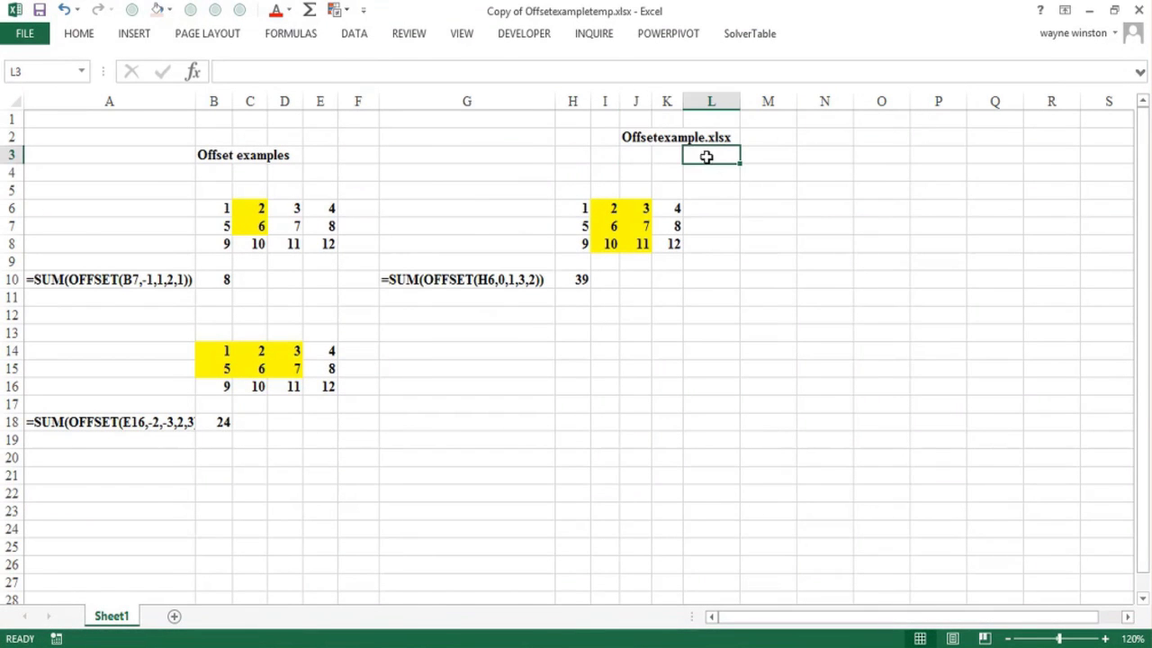
left_click(647, 155)
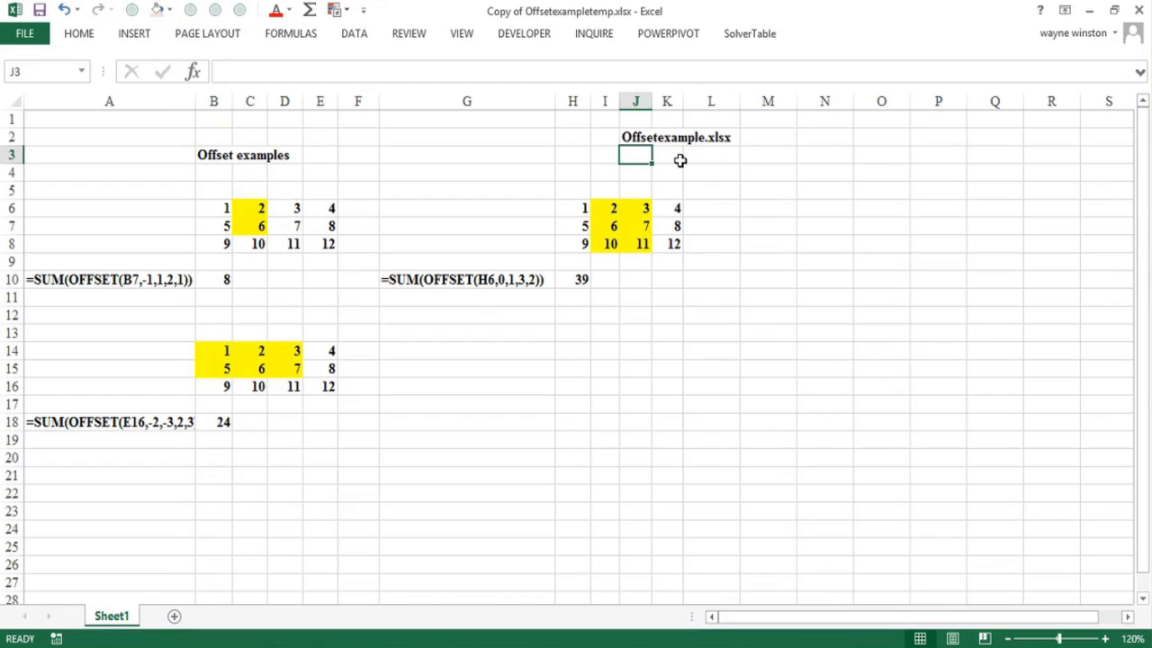
left_click(635, 137)
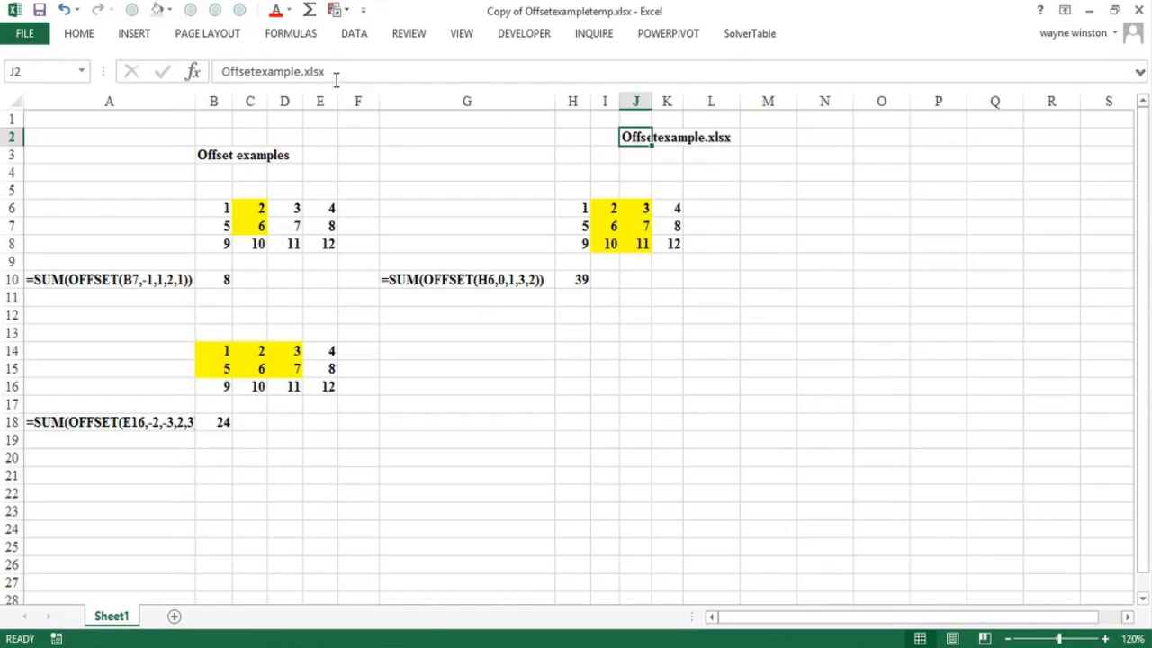
left_click(301, 72)
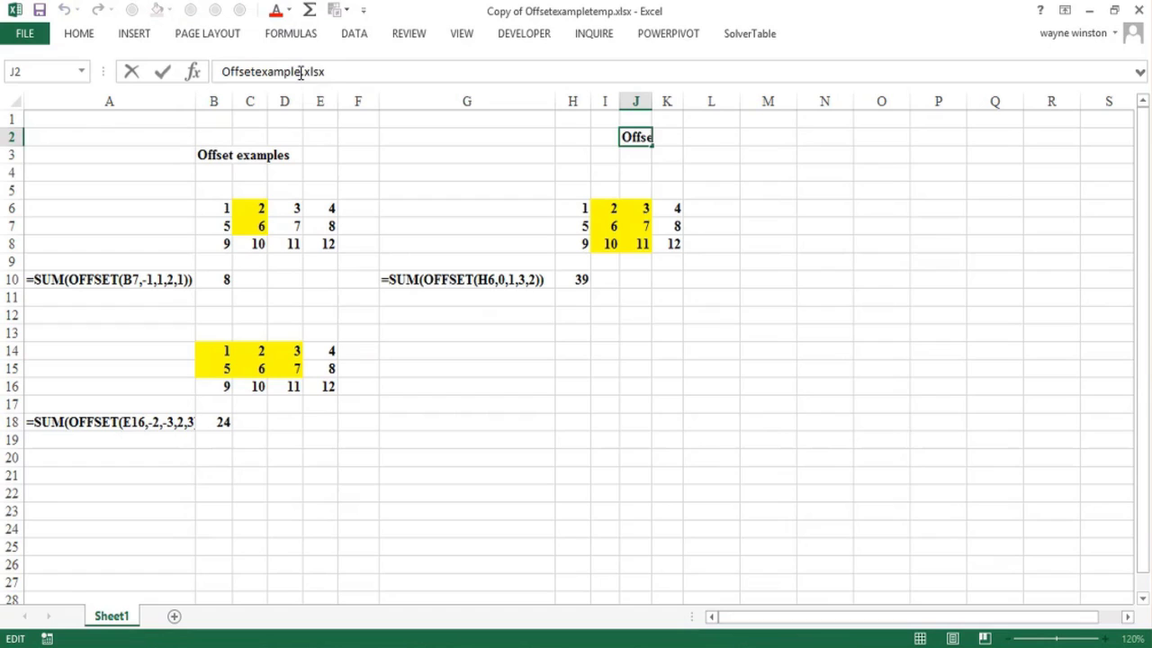
type("temp")
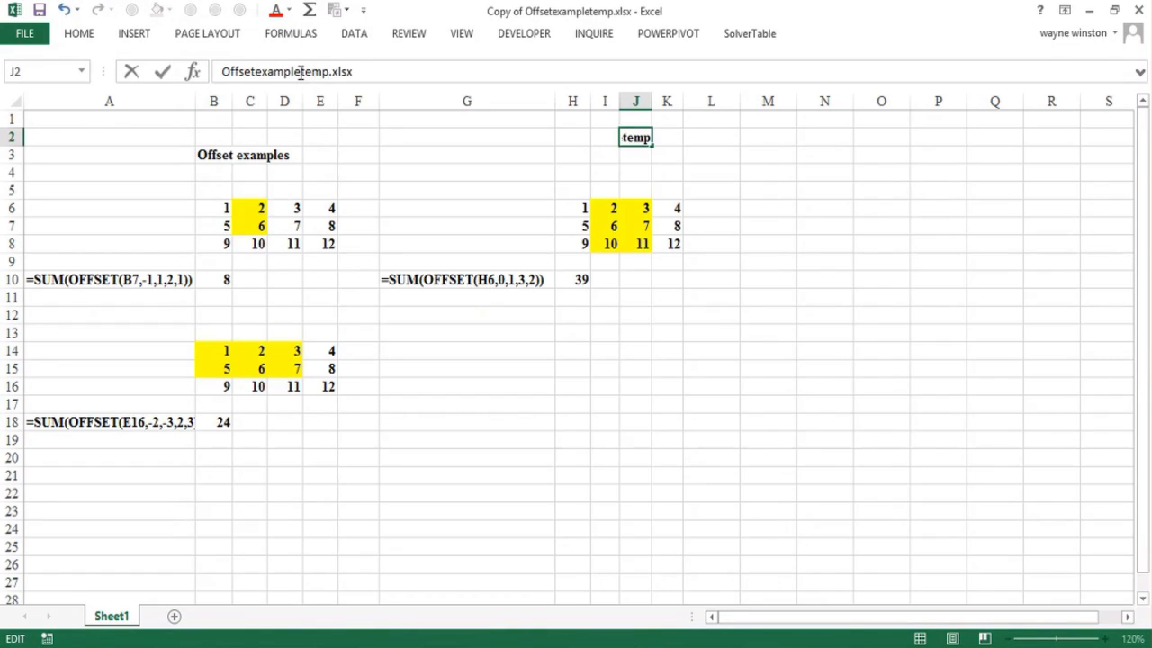
key("Return")
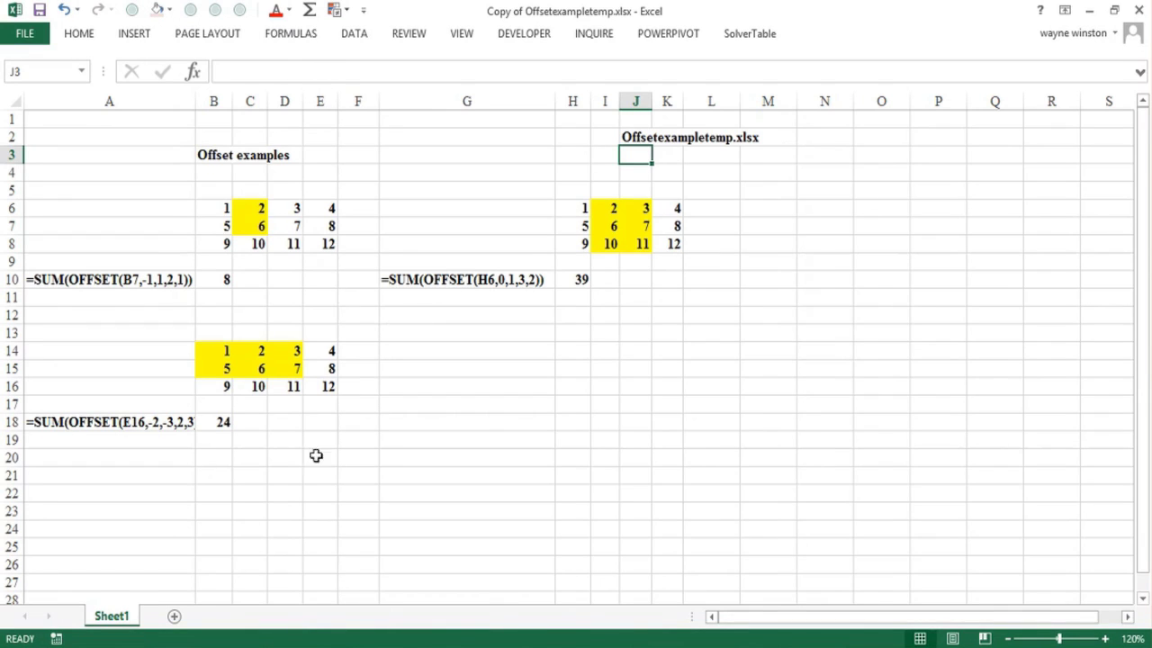
Widen column A enough to fit the whole formula text in A18.
left_click_drag(197, 102, 218, 106)
left_click(439, 319)
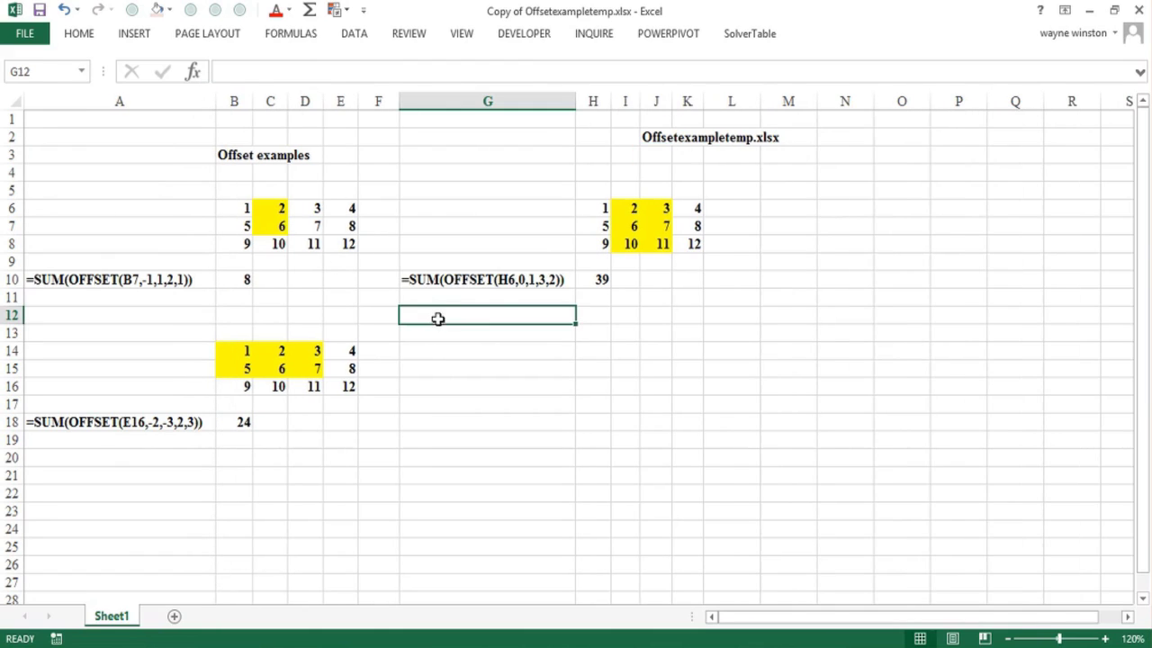
Enter the syntax note OFFSET(cellreference,rowsmoved,columnsmoved,,height,width) as text in cell G14.
left_click(487, 352)
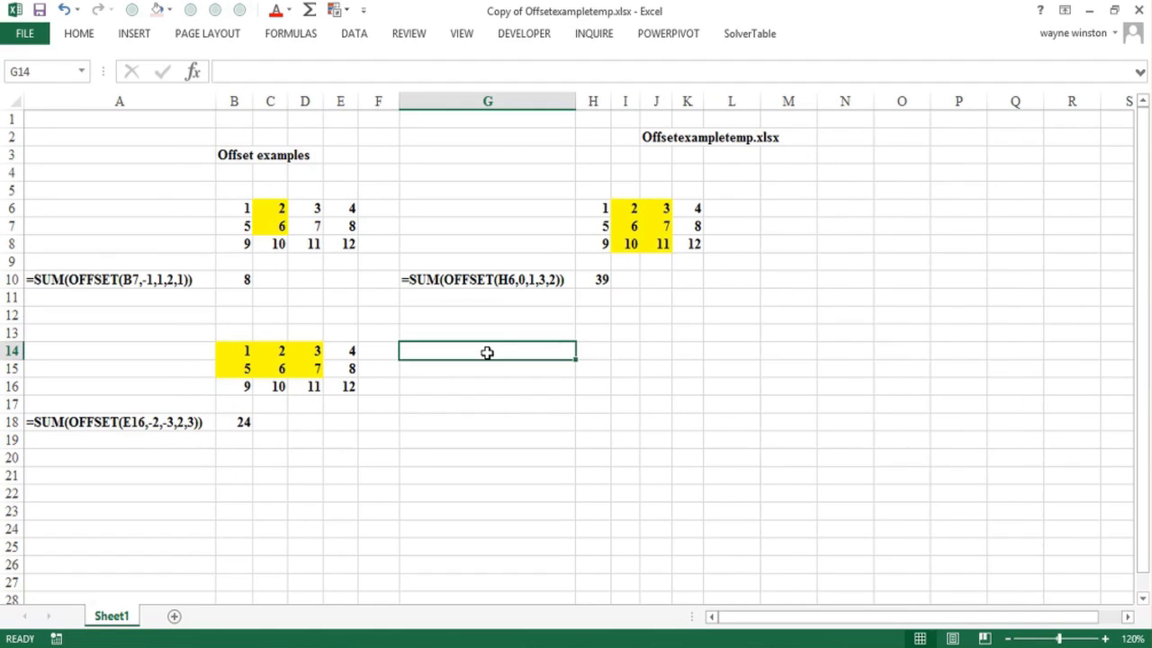
type("OFFS")
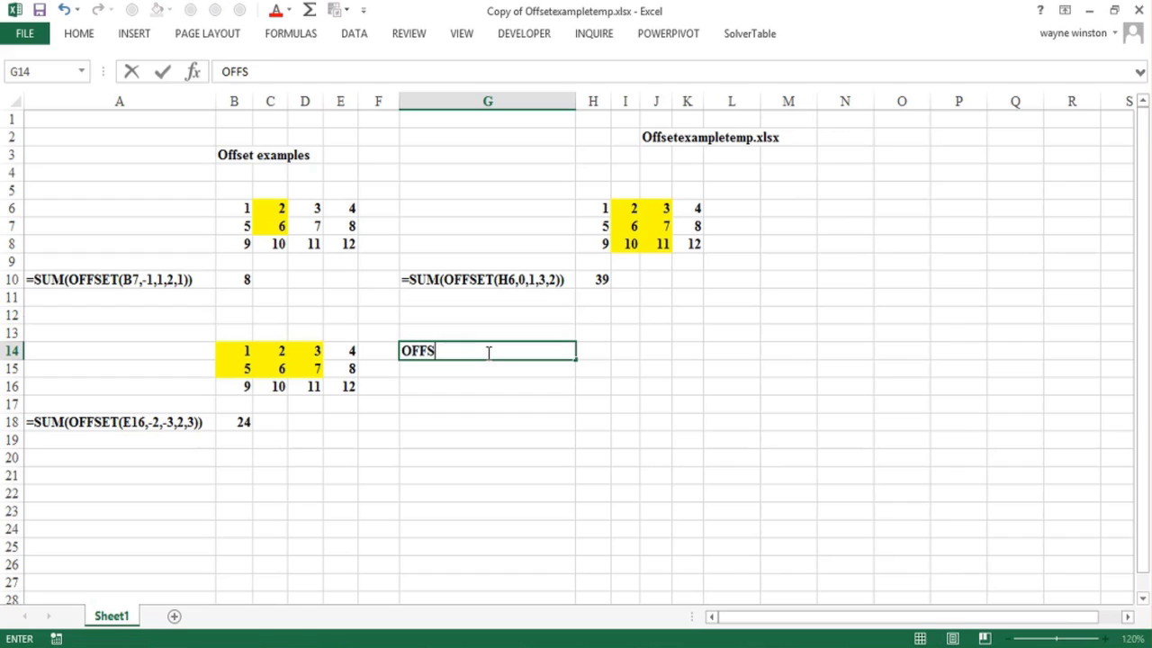
type("ET(cellreference")
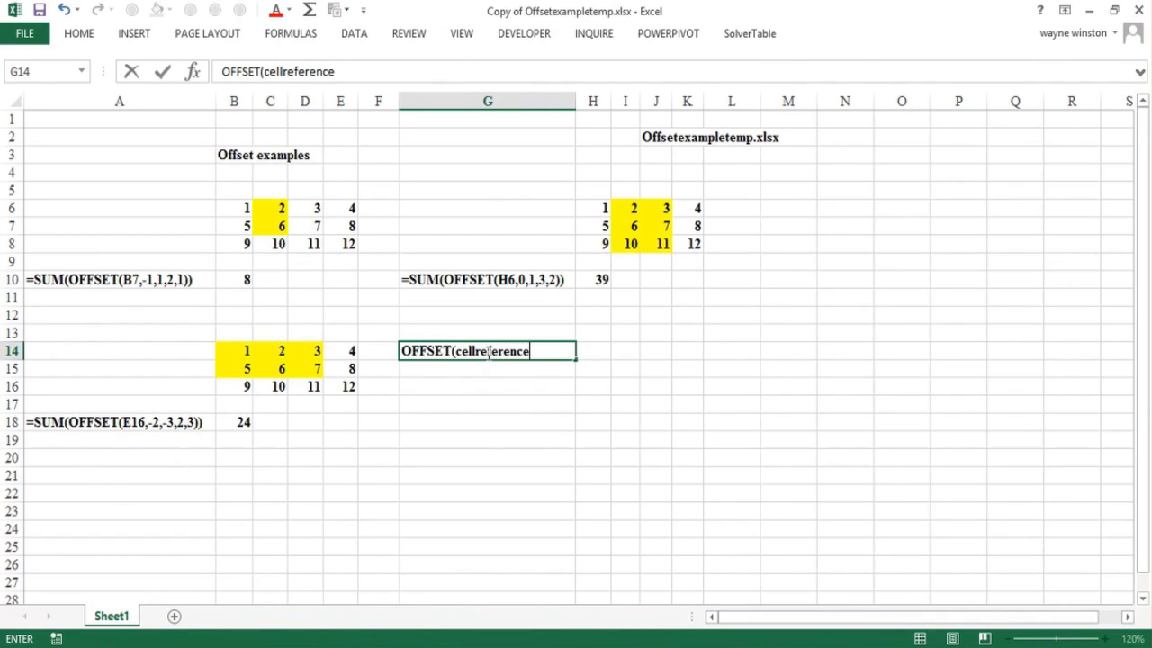
type(",rowsmoved,")
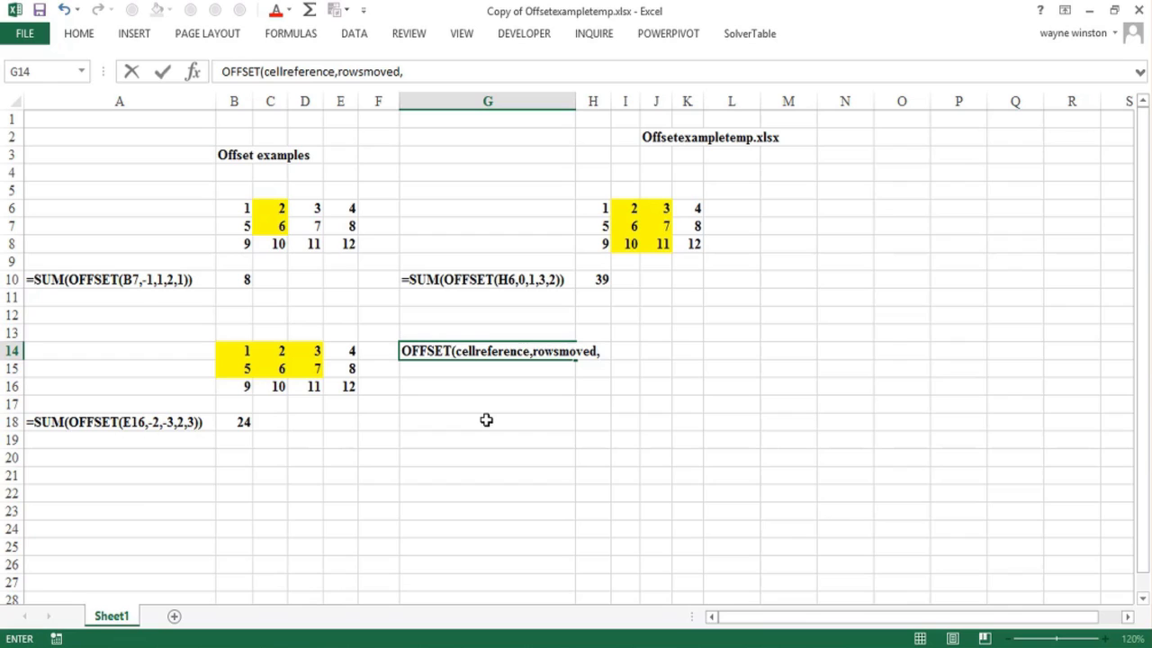
type("columnsmoved,")
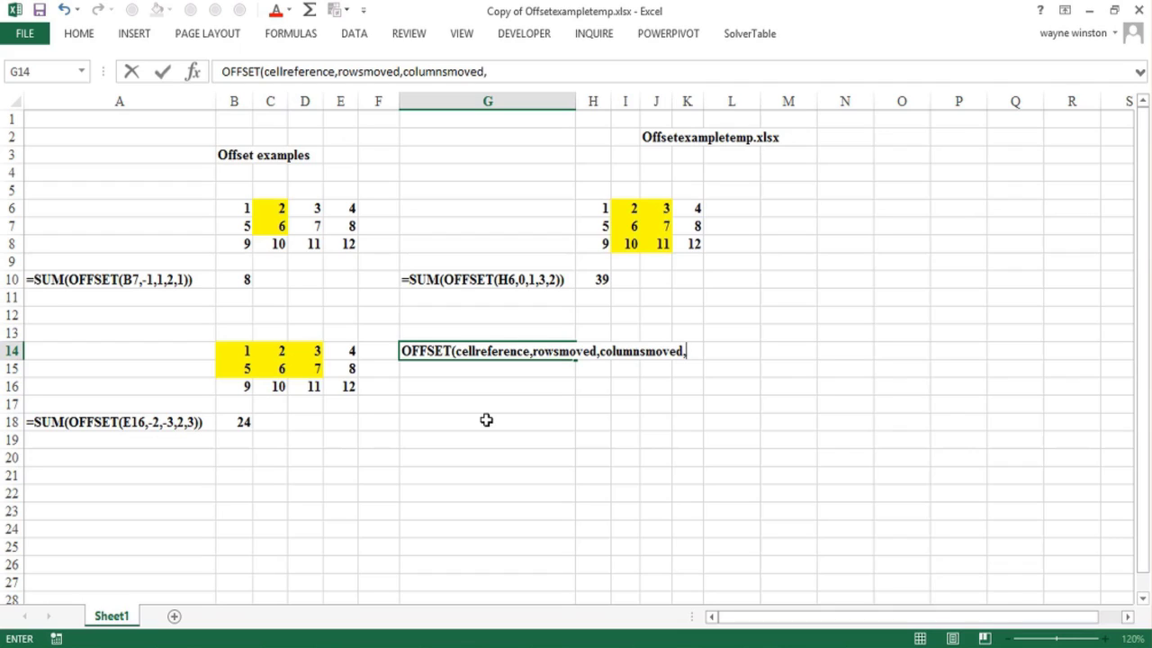
type(",heigh")
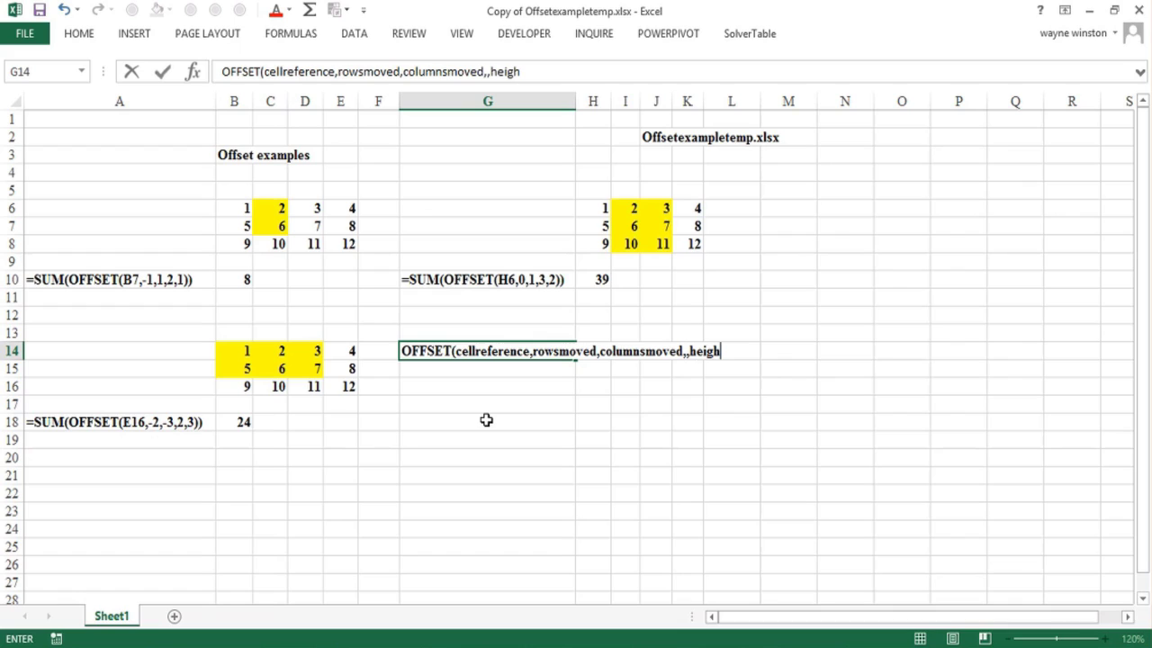
type("t,width)")
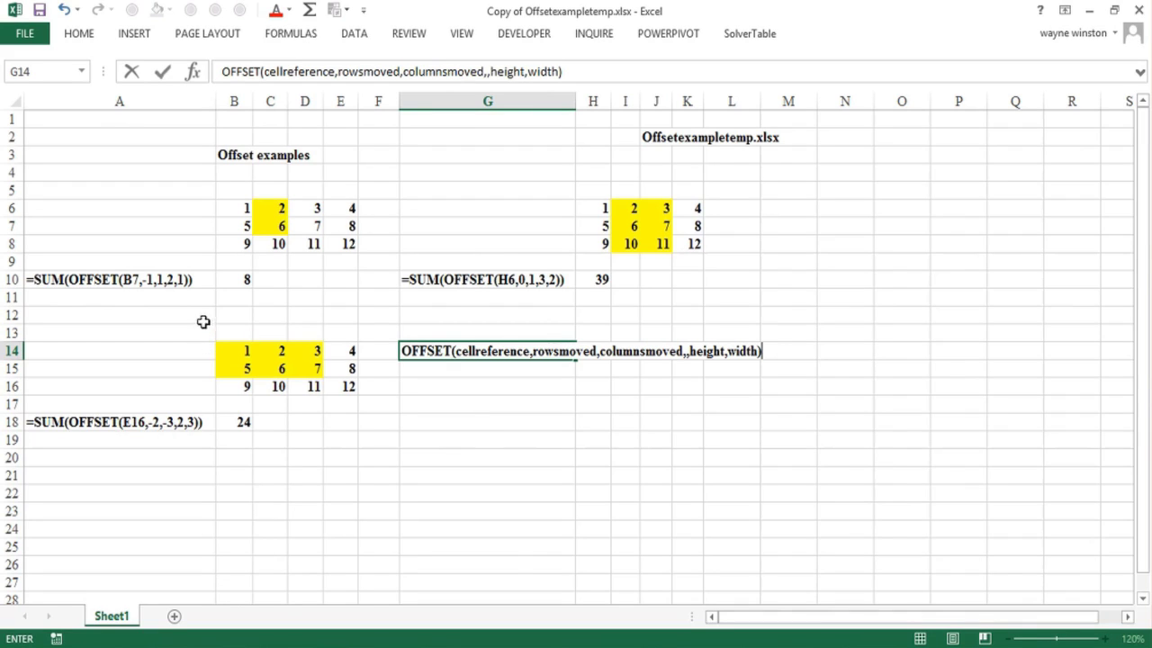
left_click(171, 281)
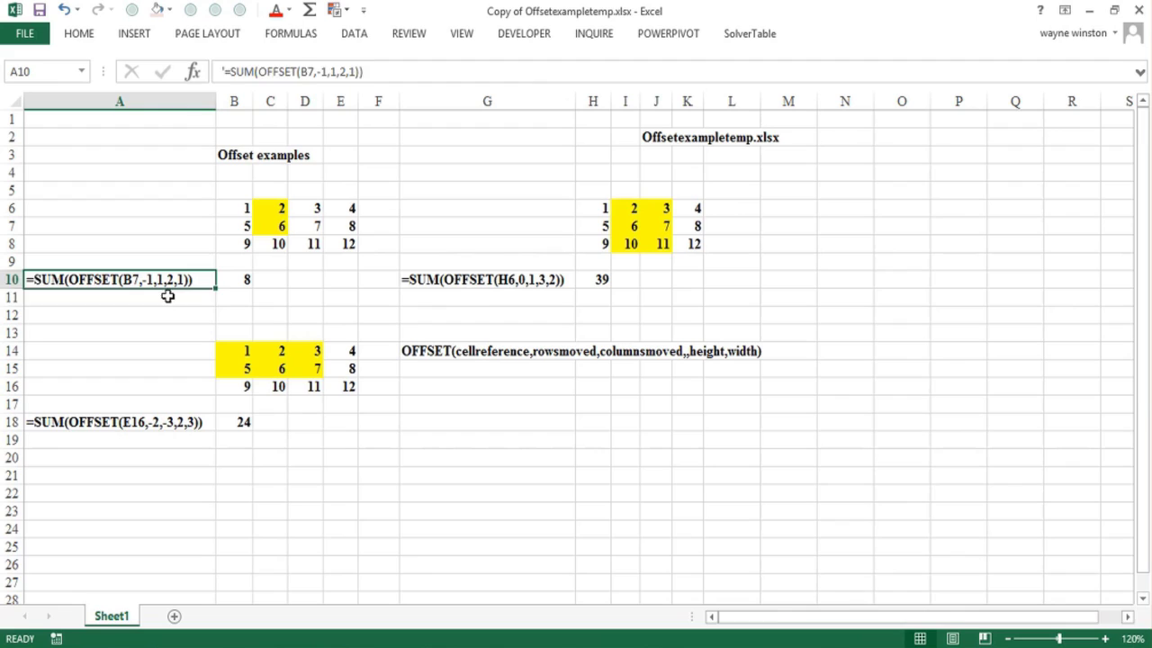
Trace the A10 OFFSET example from B7 up one row and across one column to C6.
left_click(166, 297)
left_click(200, 280)
left_click(230, 228)
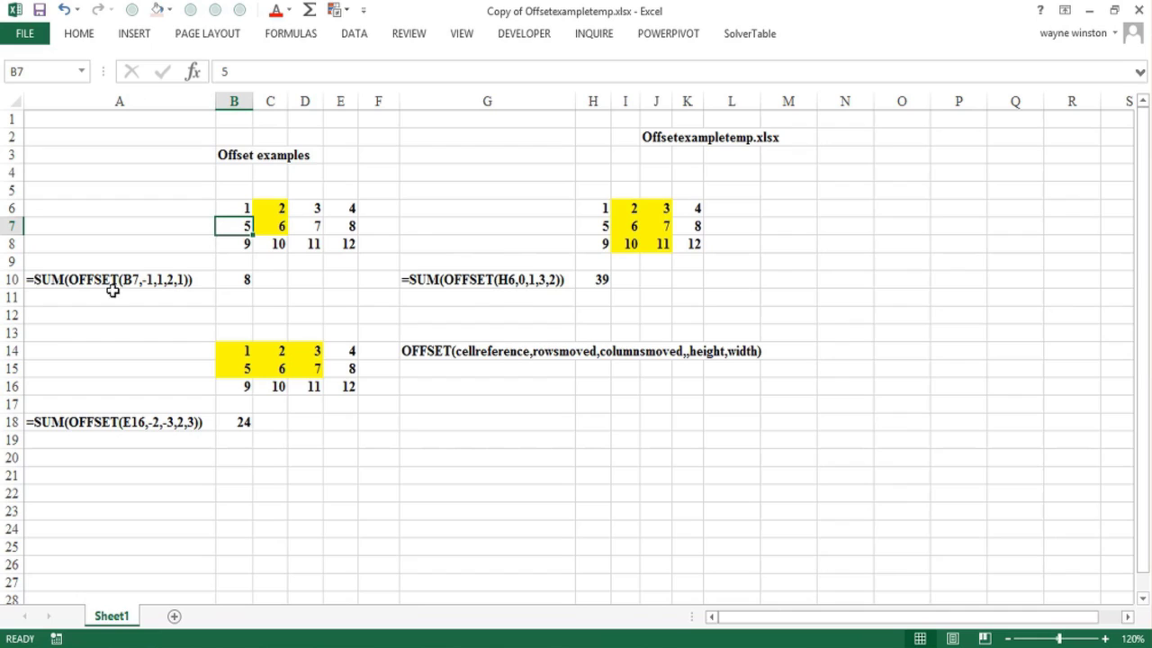
left_click(231, 204)
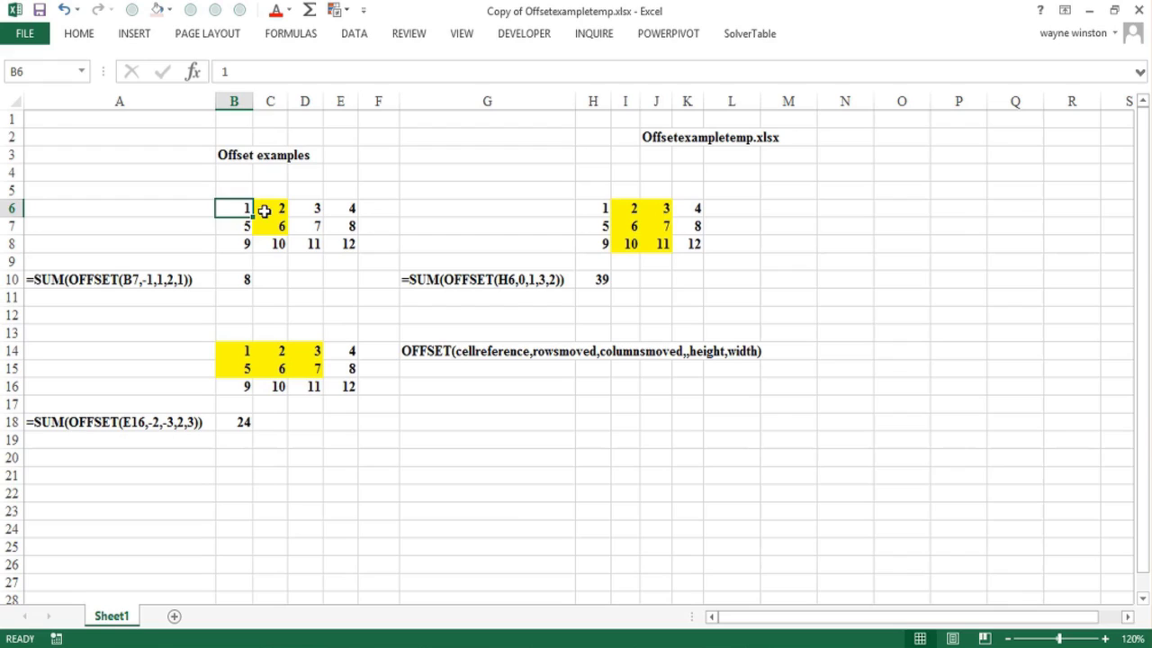
left_click(269, 209)
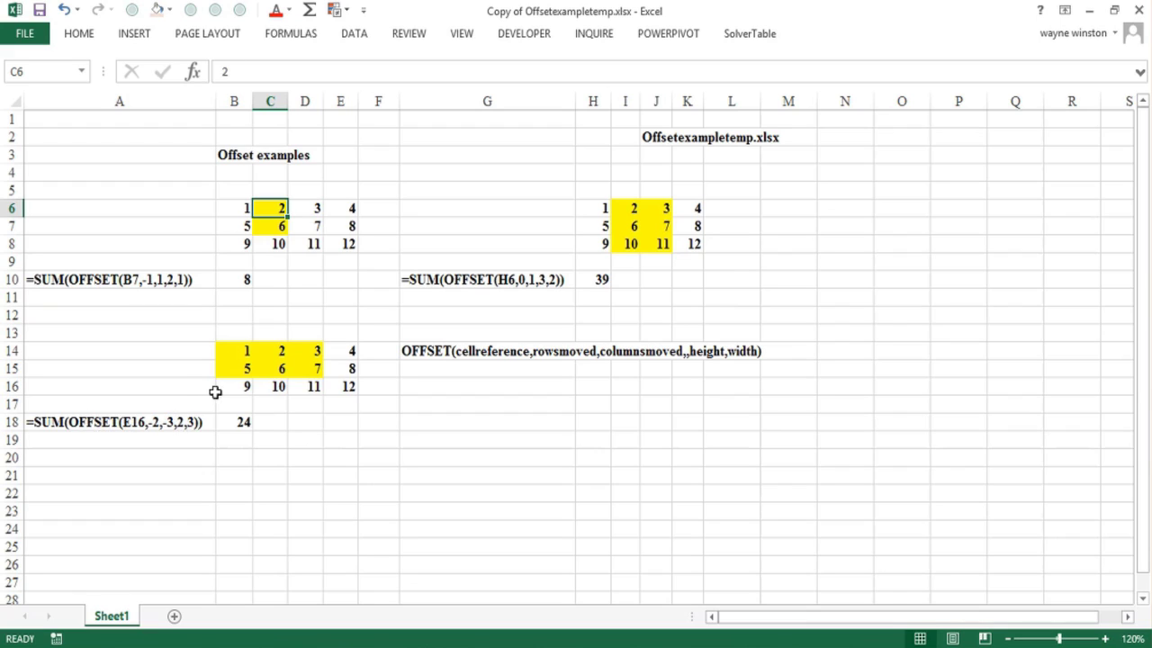
Trace the A18 OFFSET example from E16 up two rows and back three columns to B14.
left_click(347, 387)
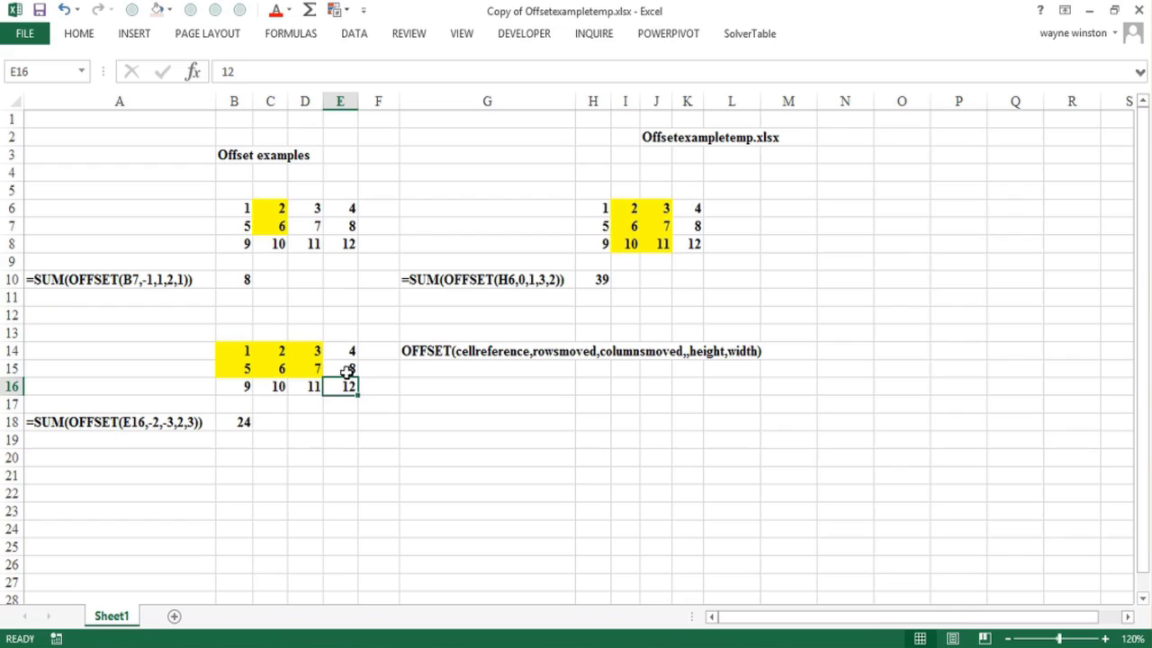
left_click(347, 369)
left_click(348, 351)
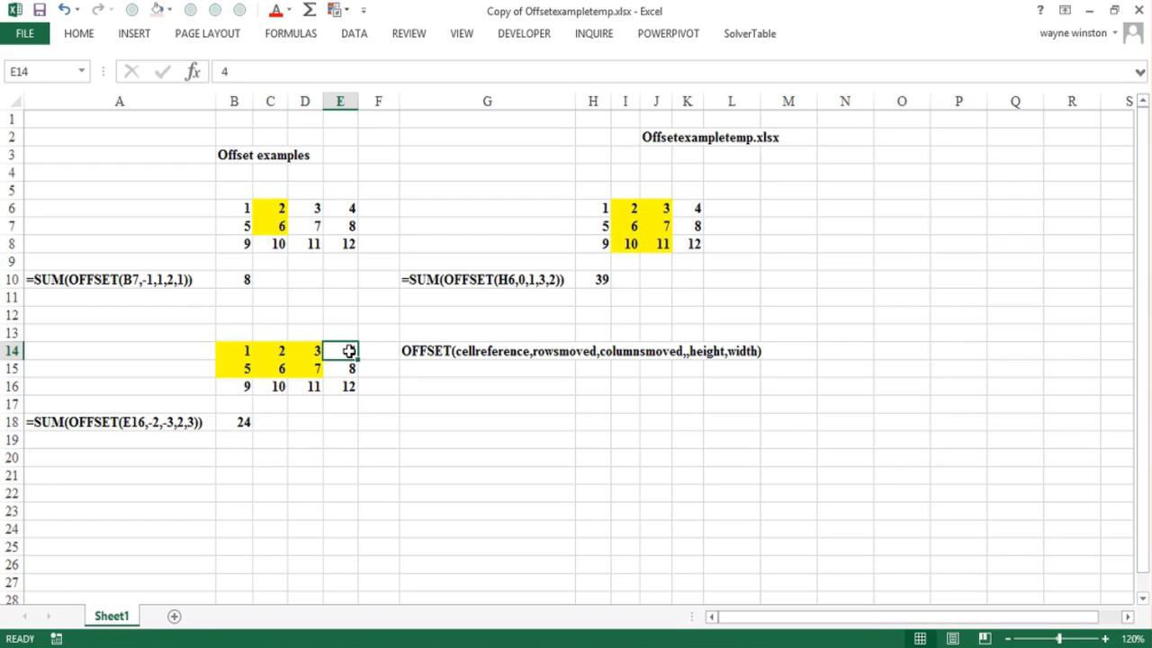
left_click(304, 351)
left_click(283, 351)
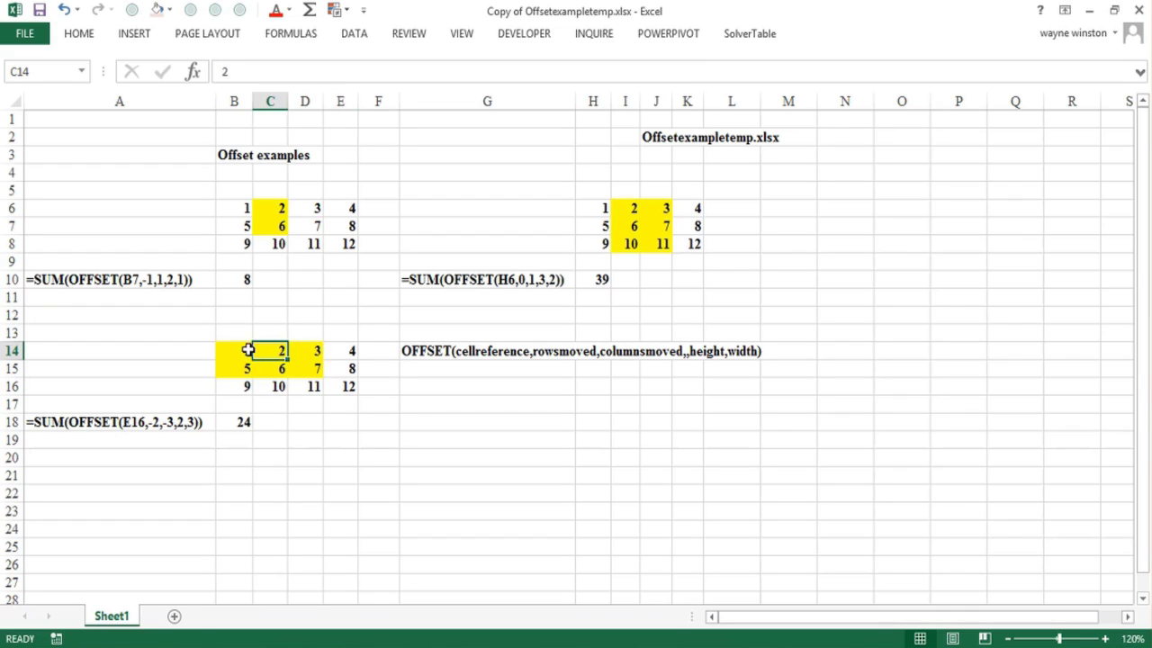
left_click(248, 351)
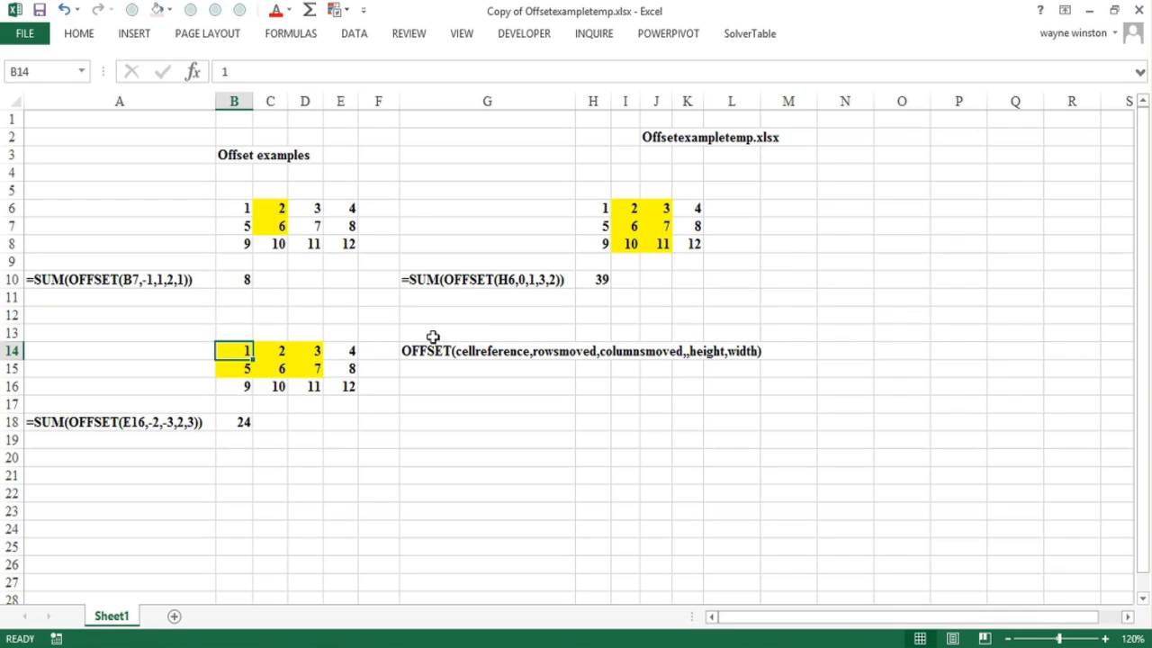
Trace the G10 OFFSET example from H6 across one column to I6, the corner of its summed range.
left_click(497, 298)
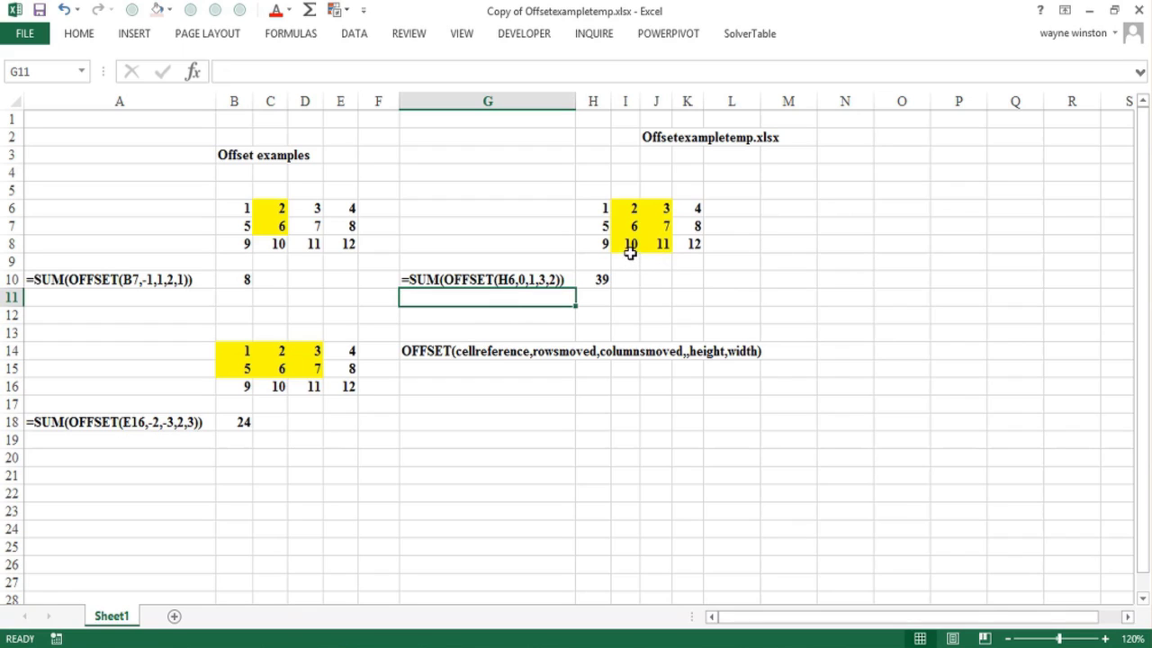
left_click(627, 209)
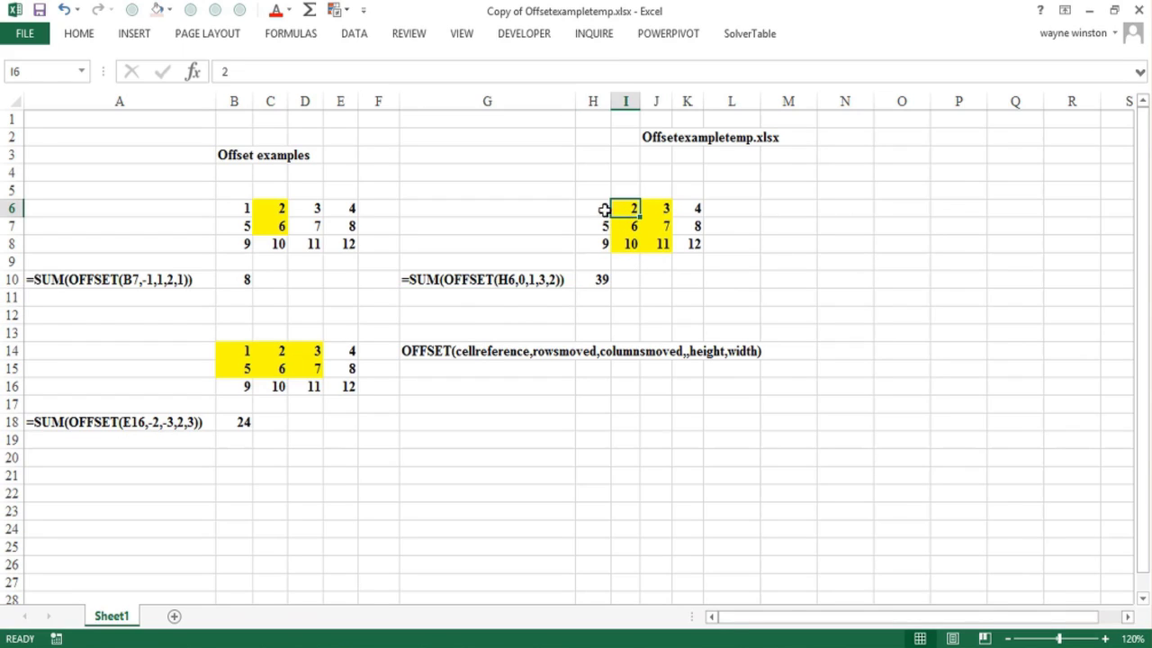
left_click(596, 208)
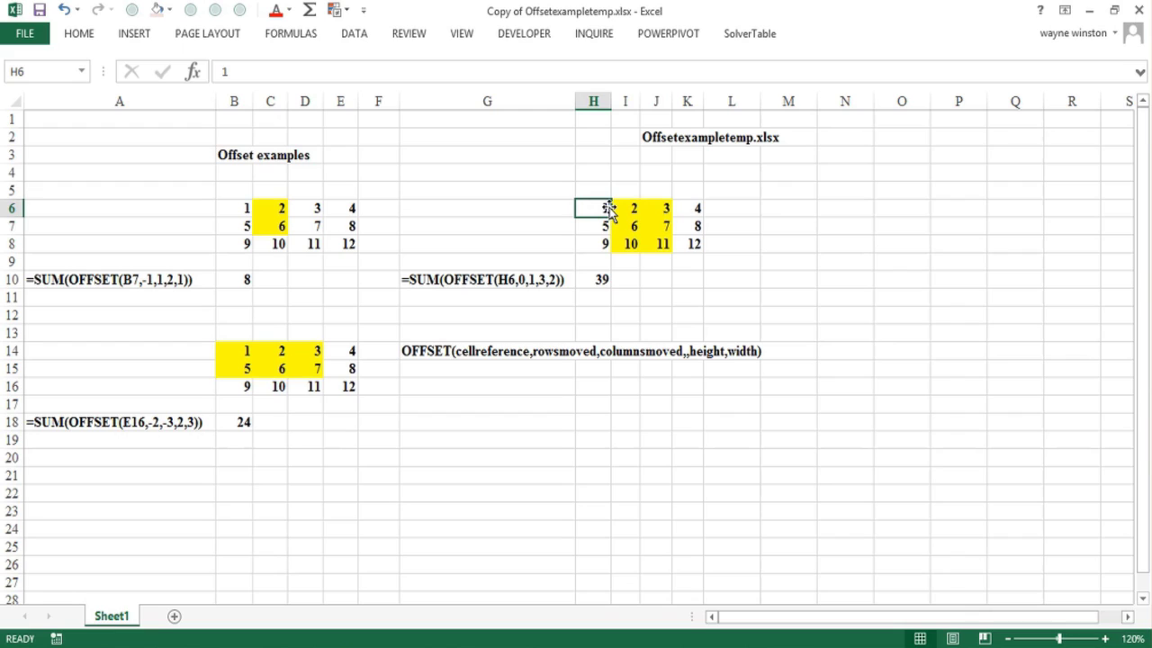
left_click(630, 207)
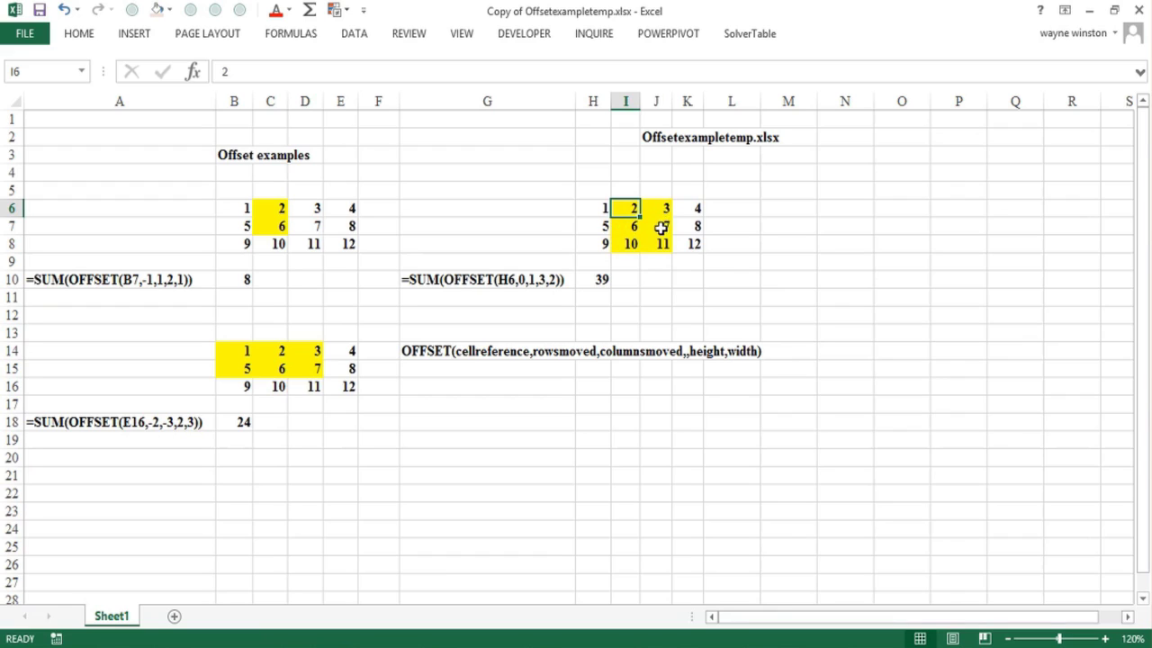
left_click(659, 313)
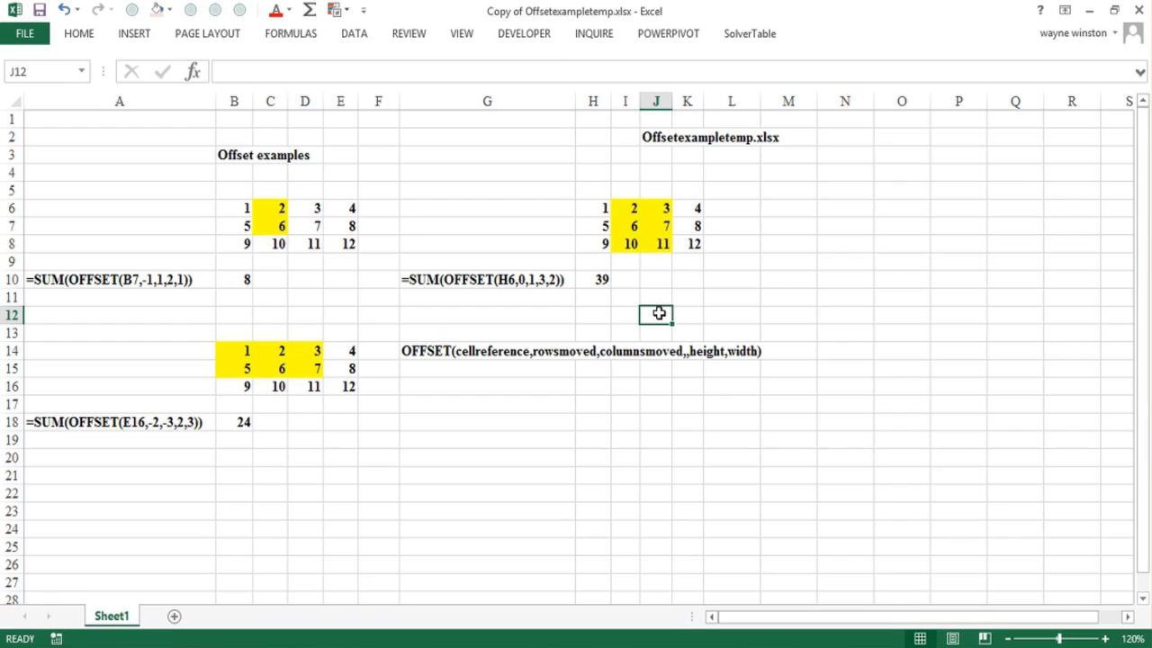
Remove the extra comma before height in the OFFSET syntax note in G14.
left_click(495, 350)
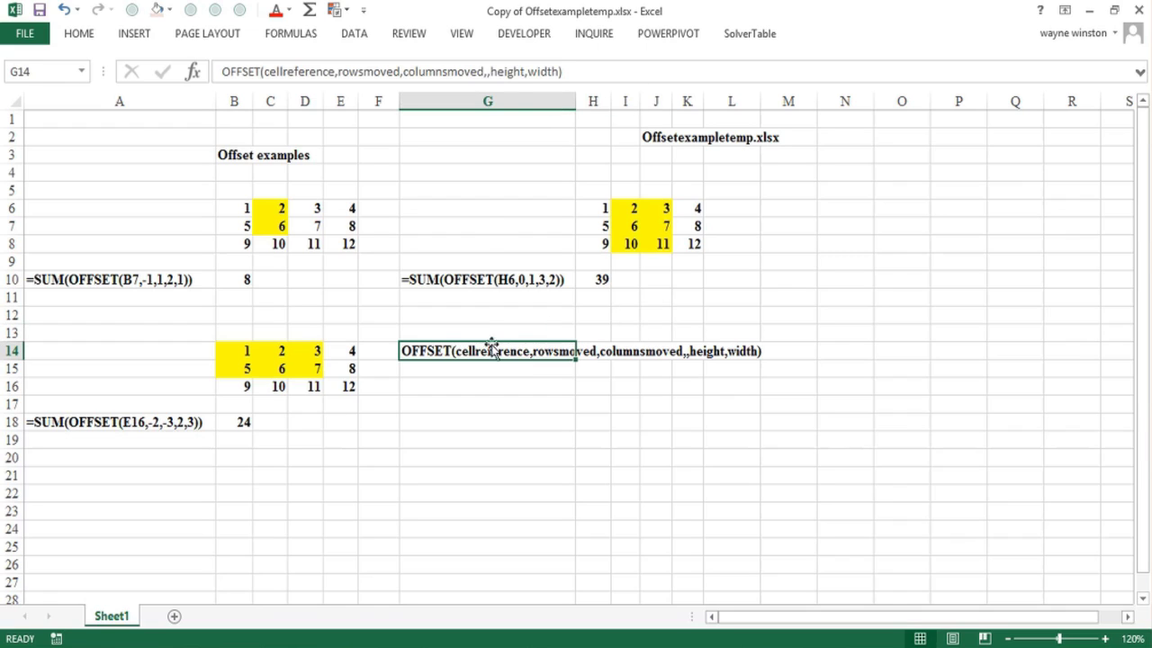
left_click(485, 71)
key("Delete")
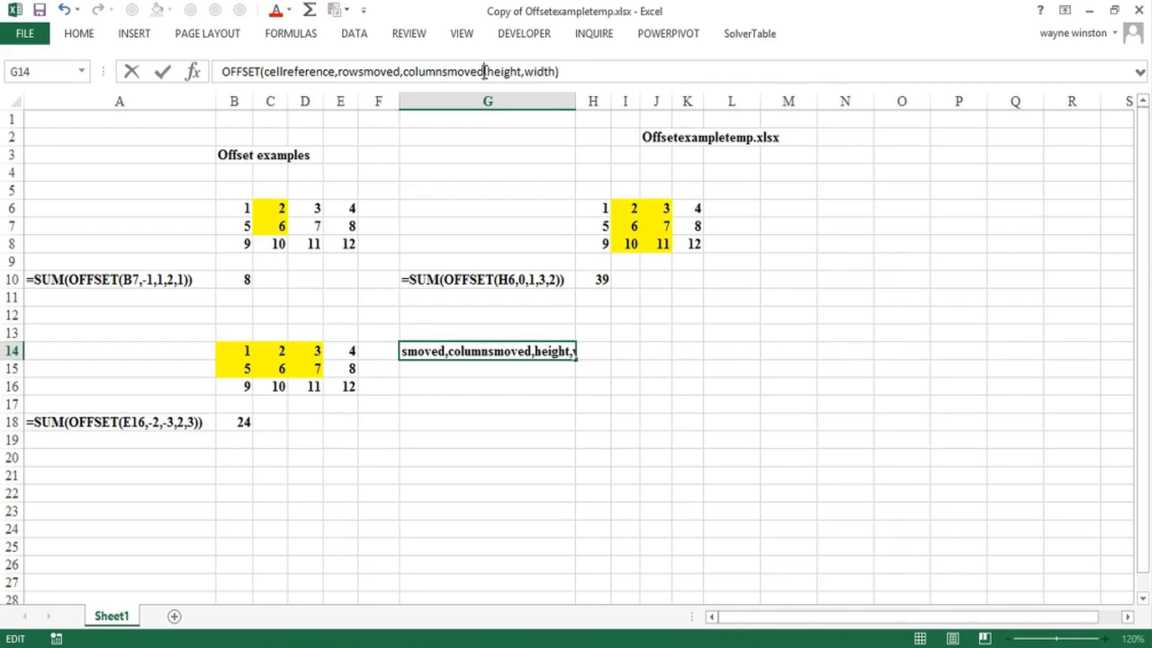
key("Return")
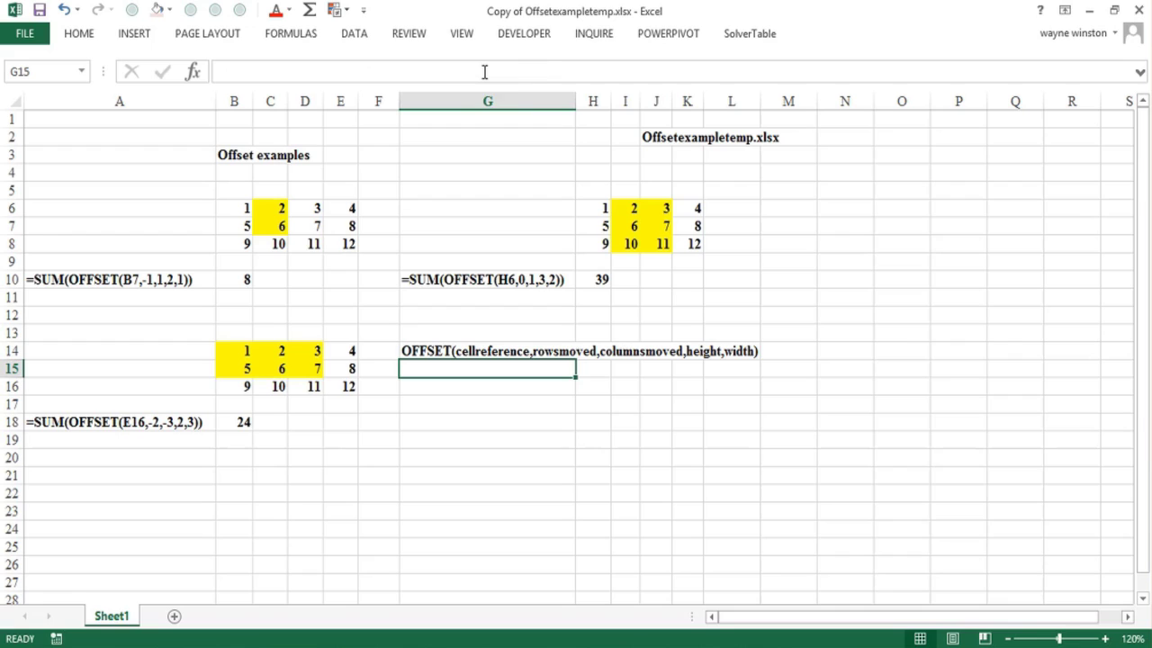